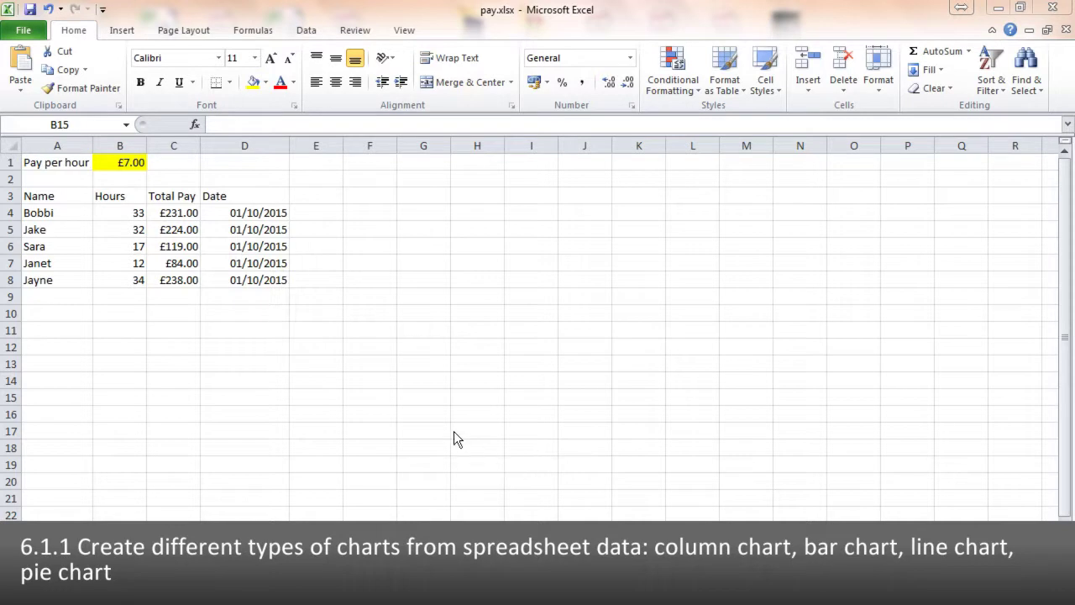
click(38, 194)
click(37, 194)
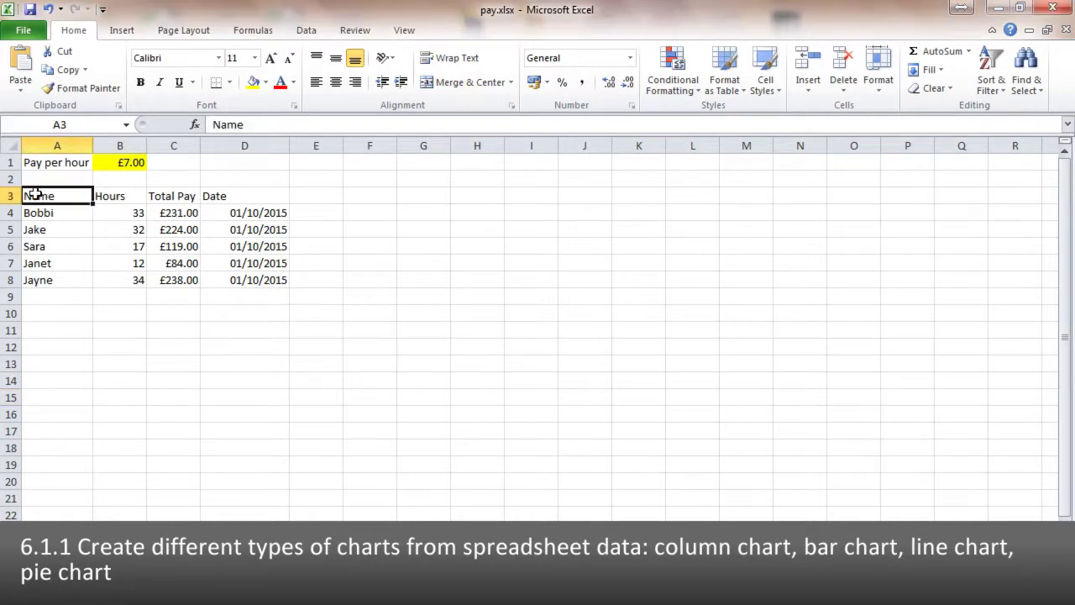
drag(41, 193, 116, 285)
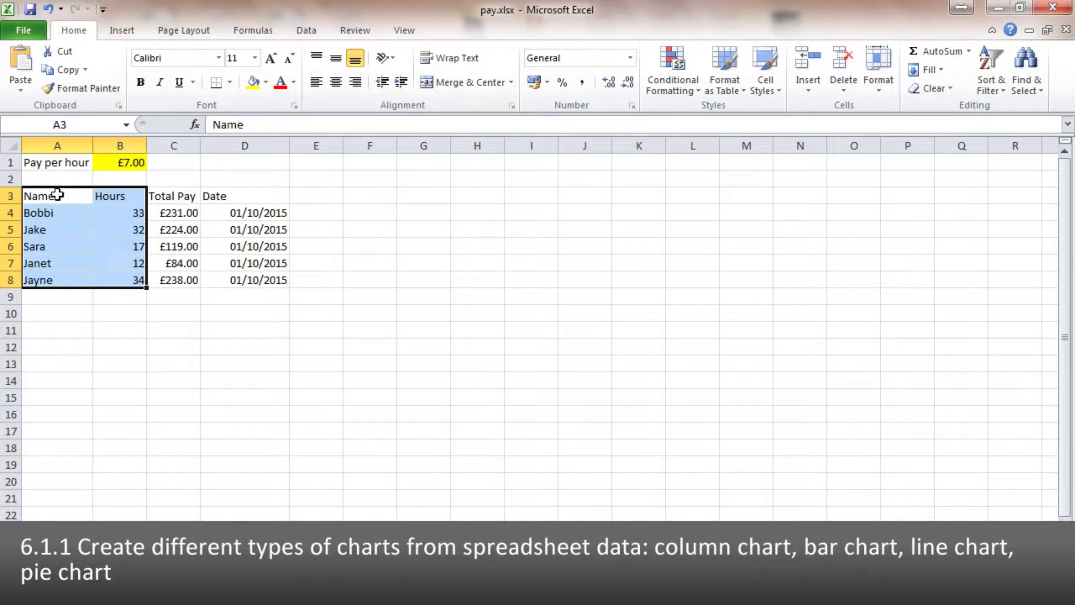
drag(56, 194, 59, 279)
drag(177, 200, 171, 286)
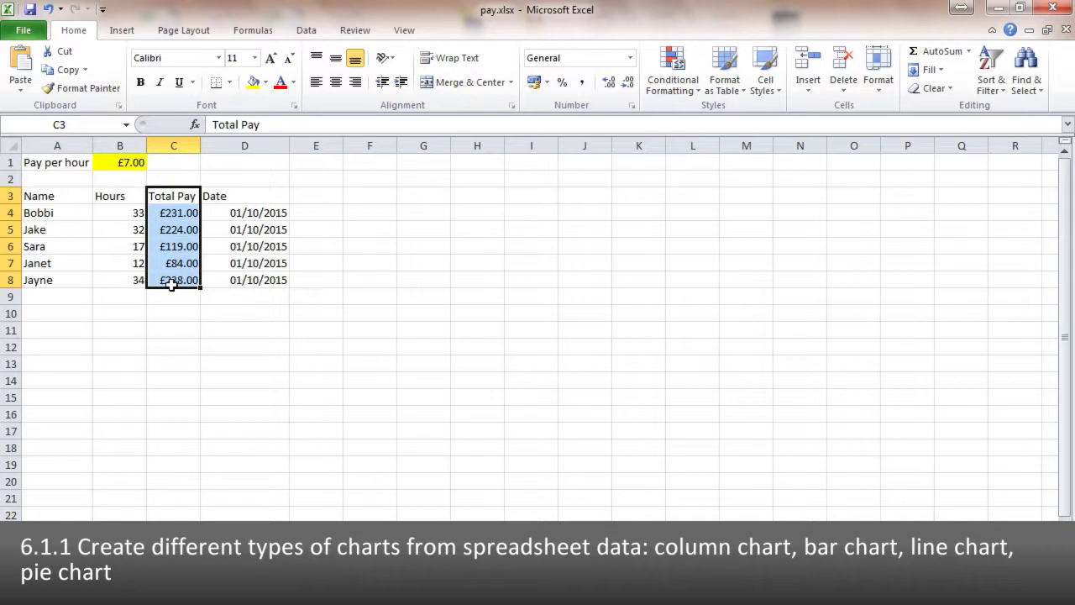
Insert a 2-D clustered column chart from the Name and Total Pay columns, A3:A8 and C3:C8
drag(47, 197, 54, 281)
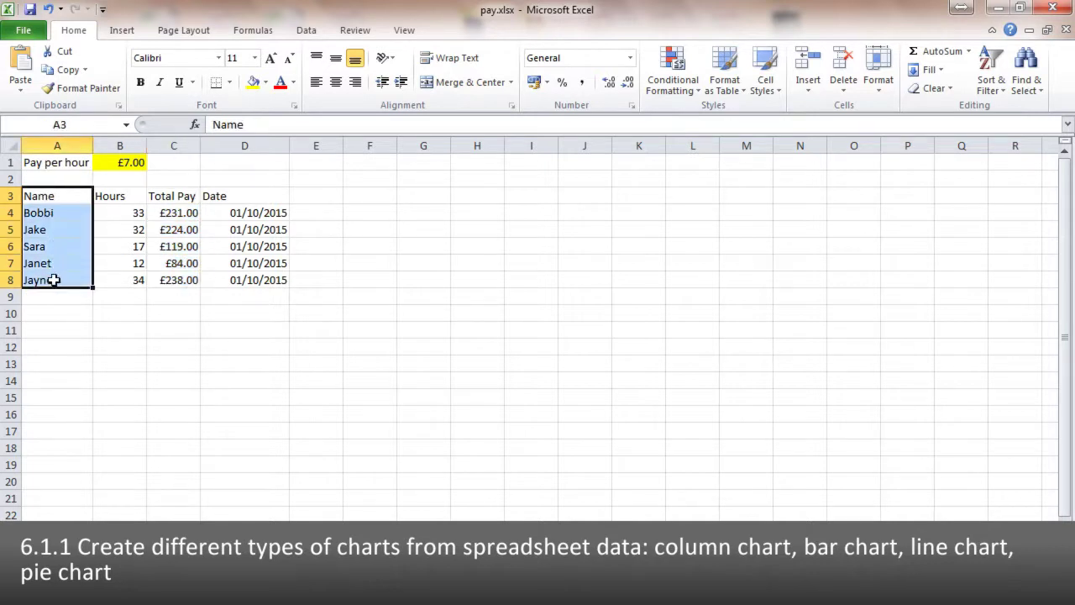
drag(179, 195, 175, 282)
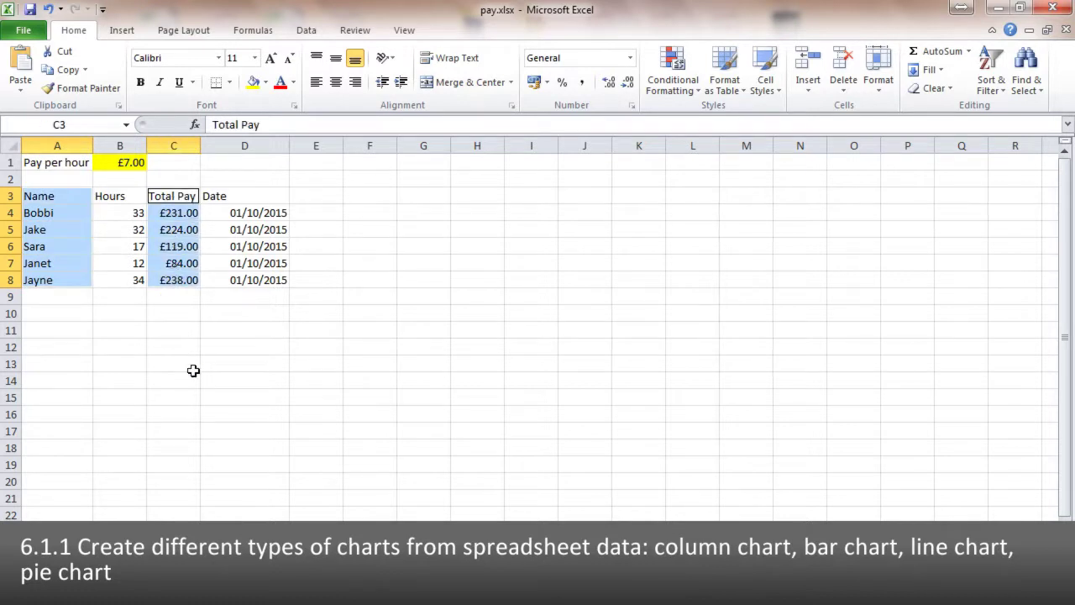
click(122, 33)
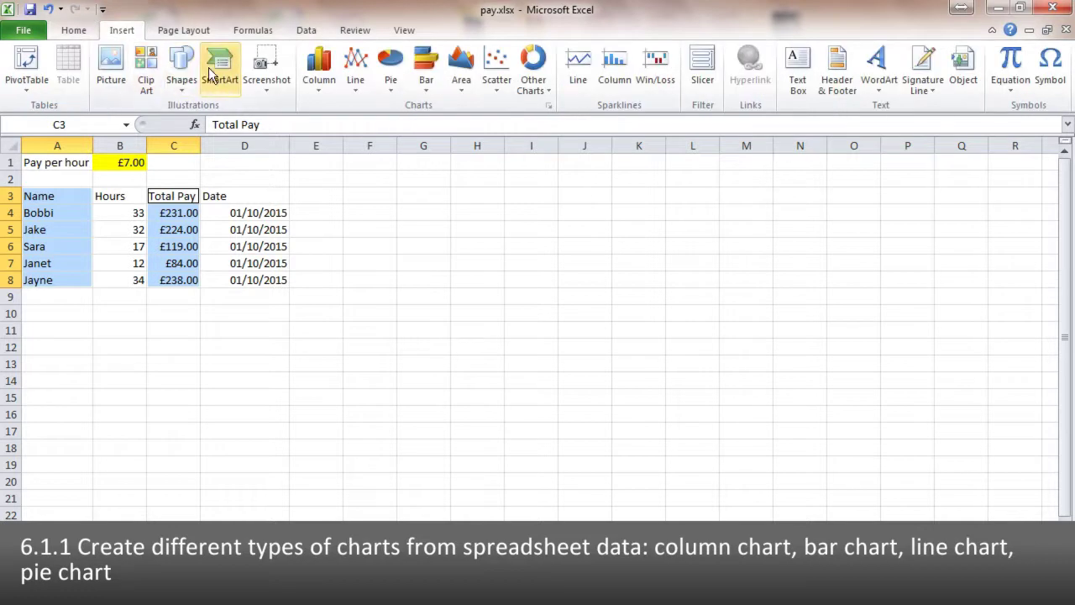
click(319, 85)
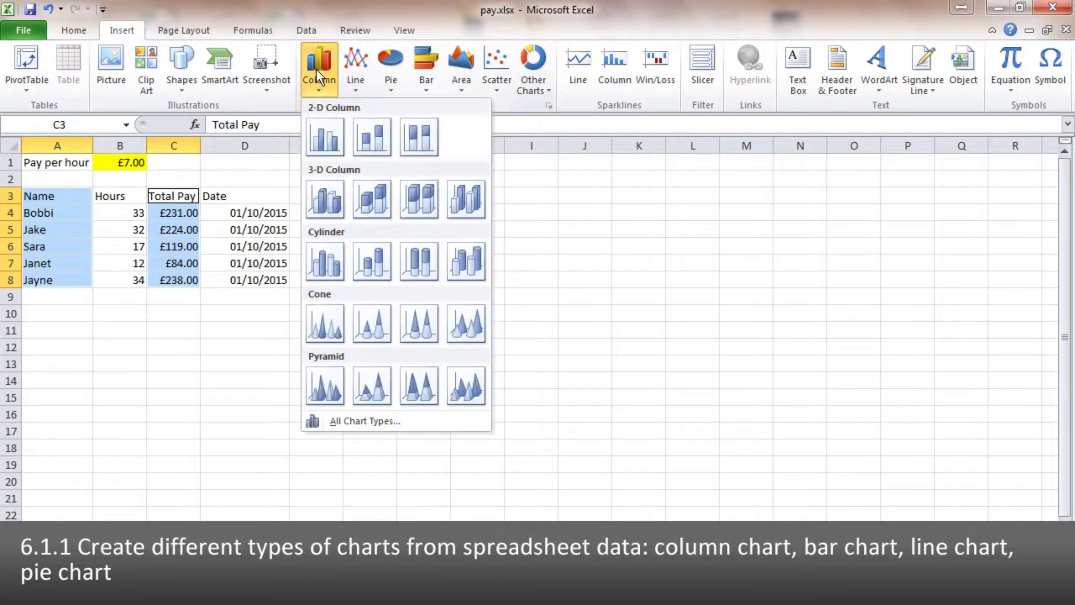
click(325, 131)
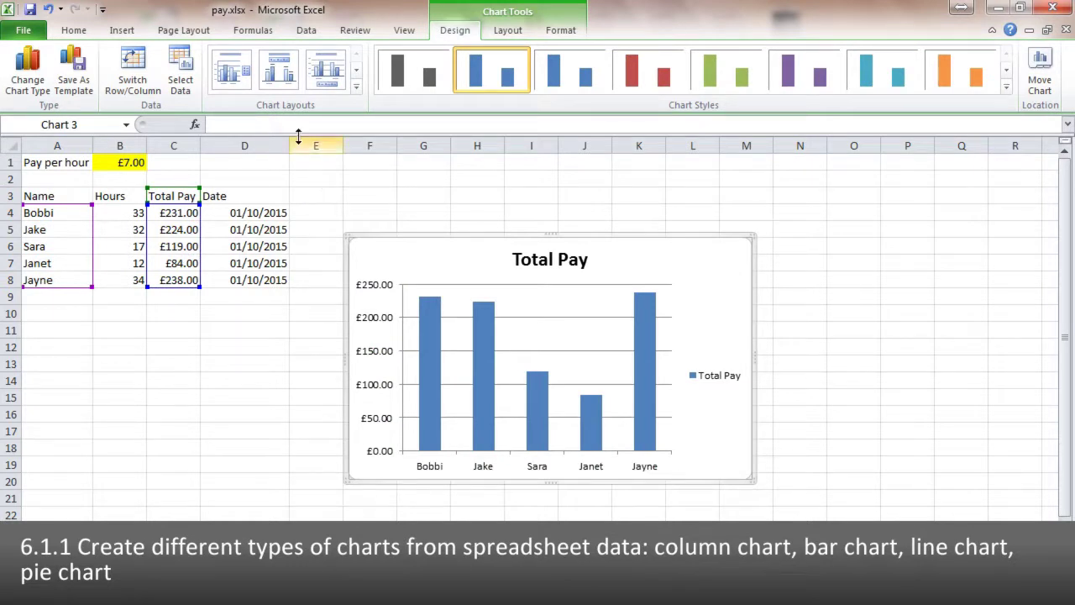
Change the Total Pay column chart to a basic 2-D pie chart
click(121, 30)
click(398, 88)
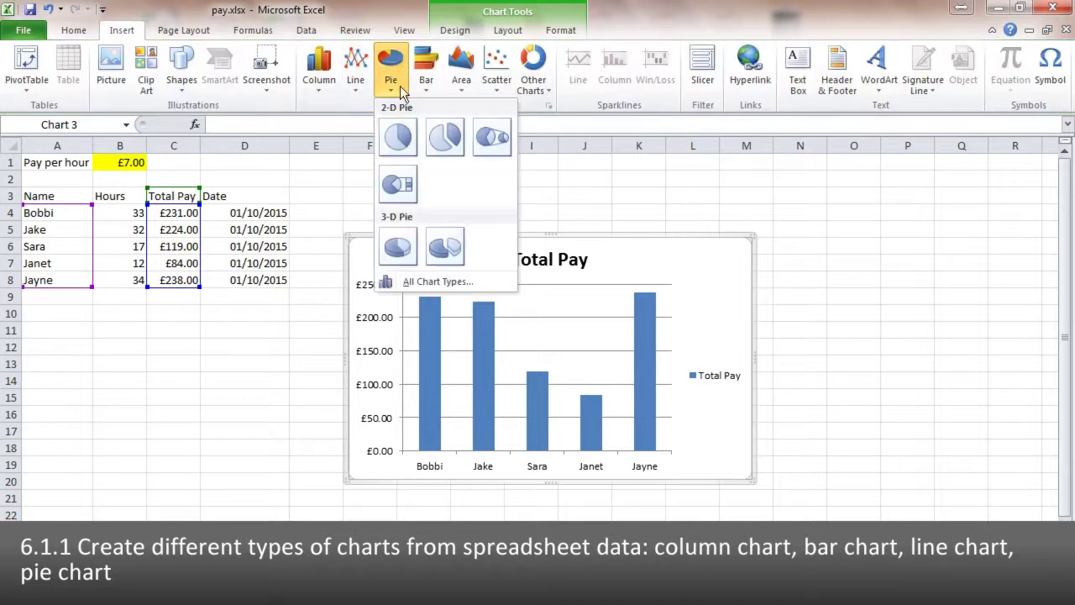
click(398, 137)
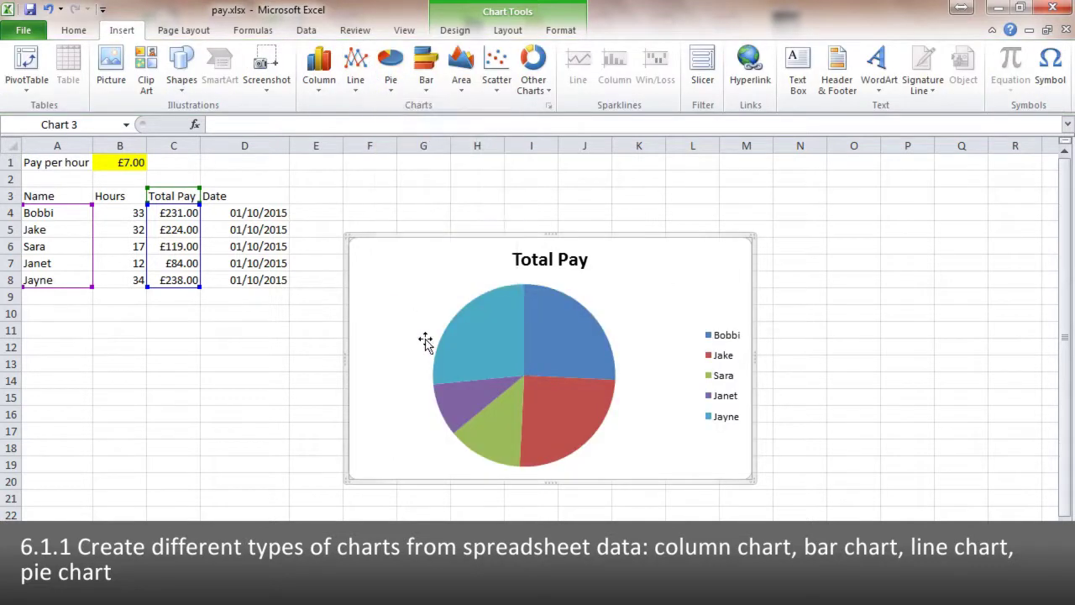
Remove the Total Pay series from the pie chart's data source
click(459, 37)
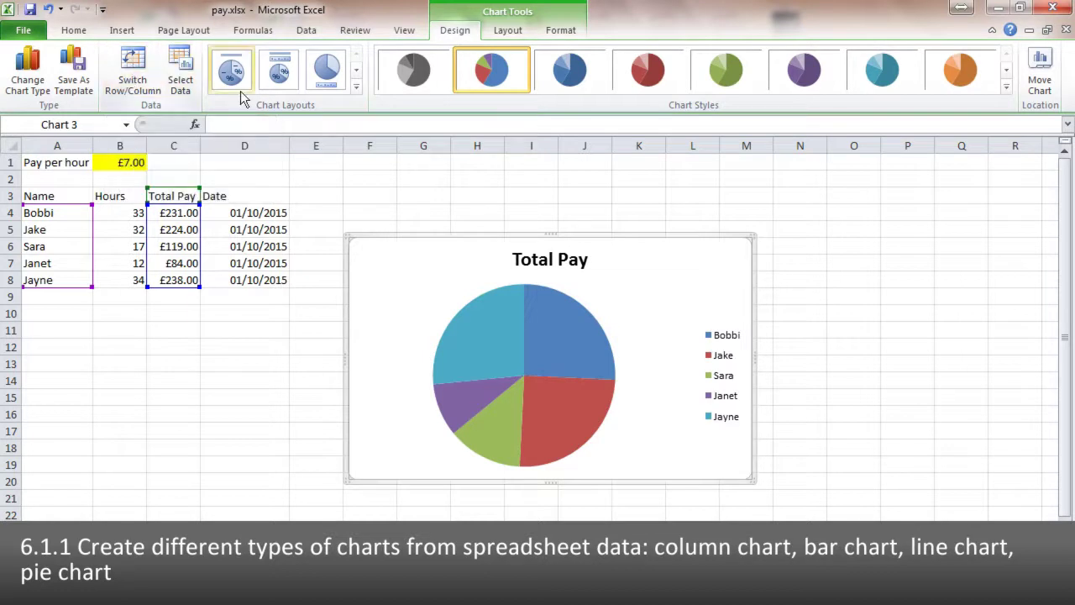
click(184, 59)
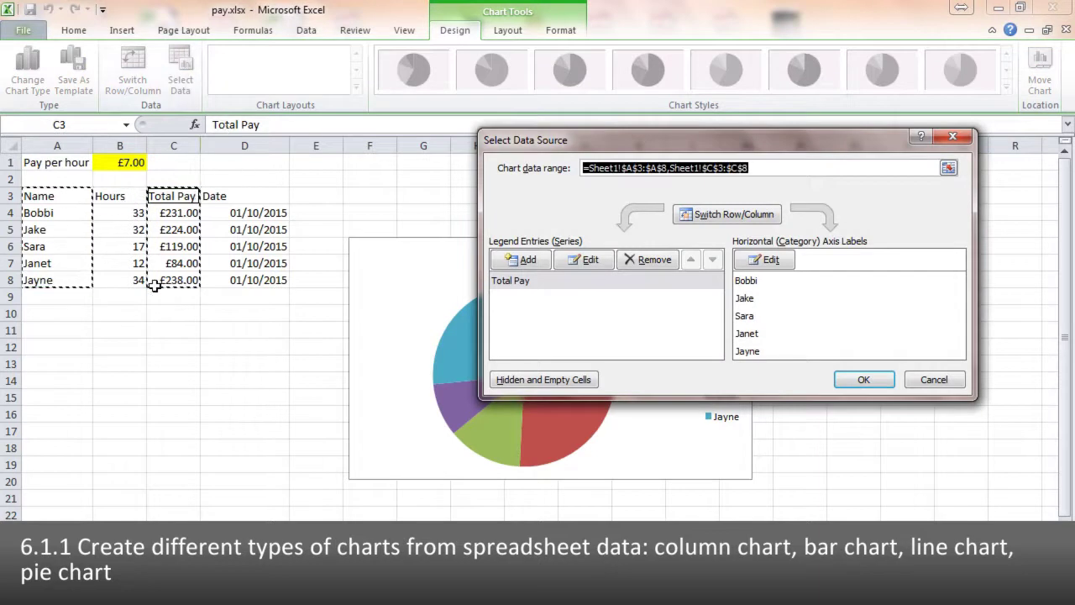
click(513, 280)
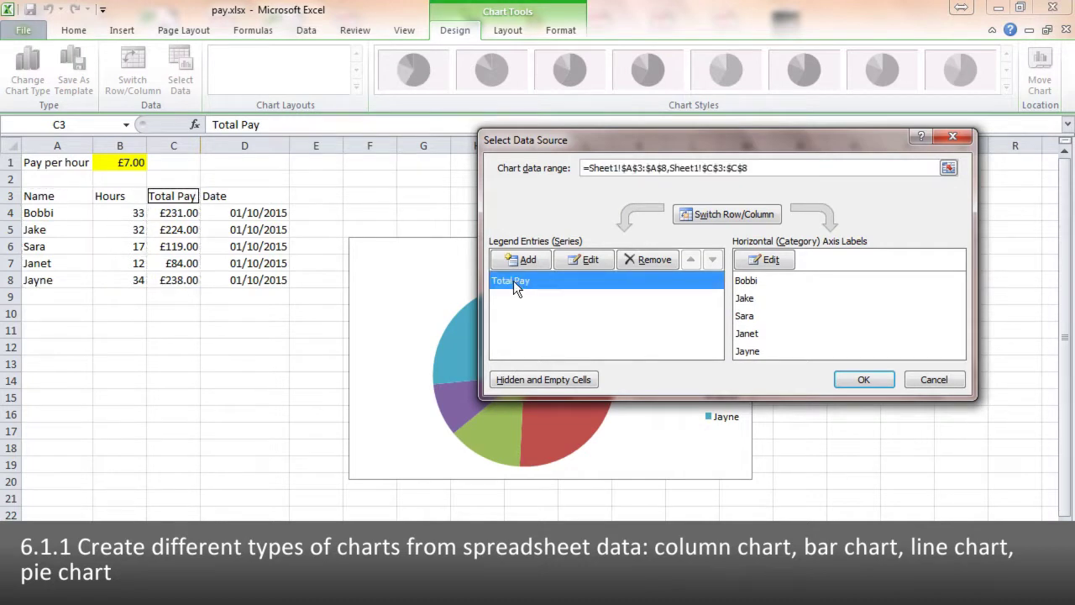
click(654, 260)
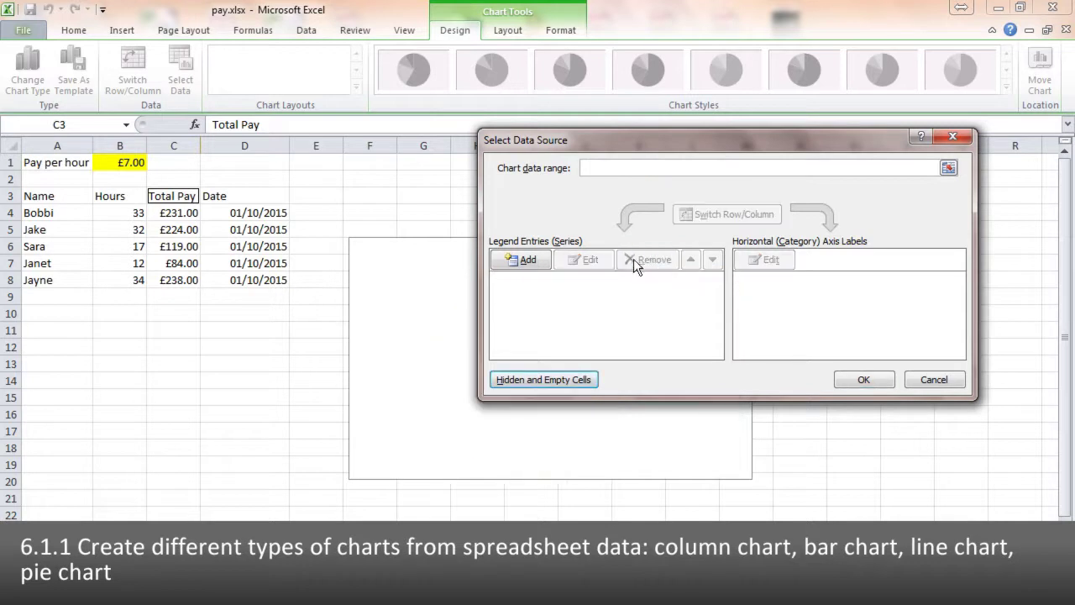
Add a series to the pie chart with its name from cell B3 (Hours) and values =Sheet1!$B$4:$B$8
click(510, 261)
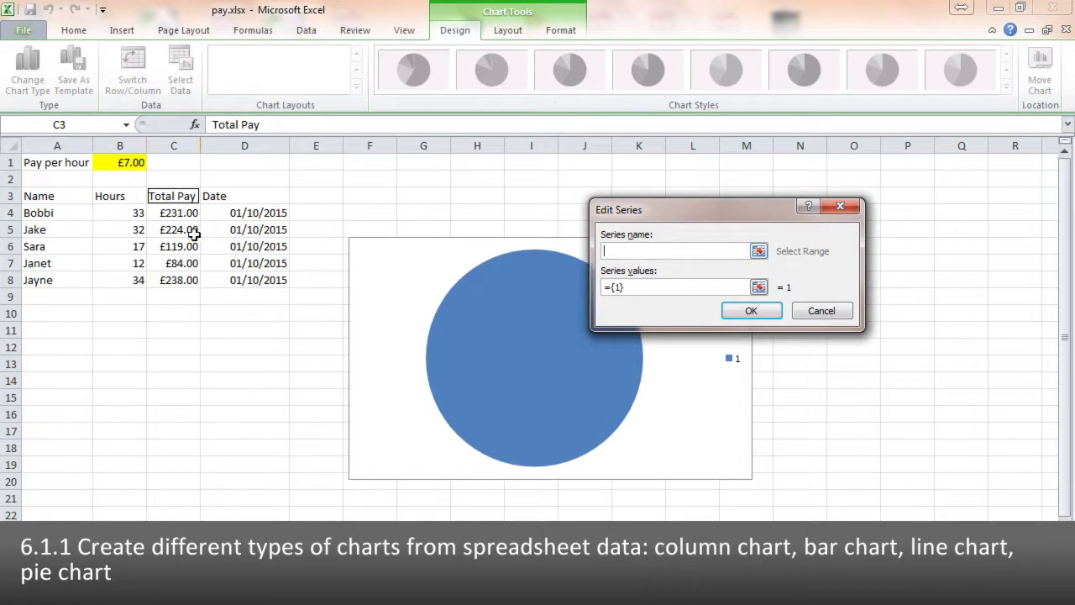
click(109, 196)
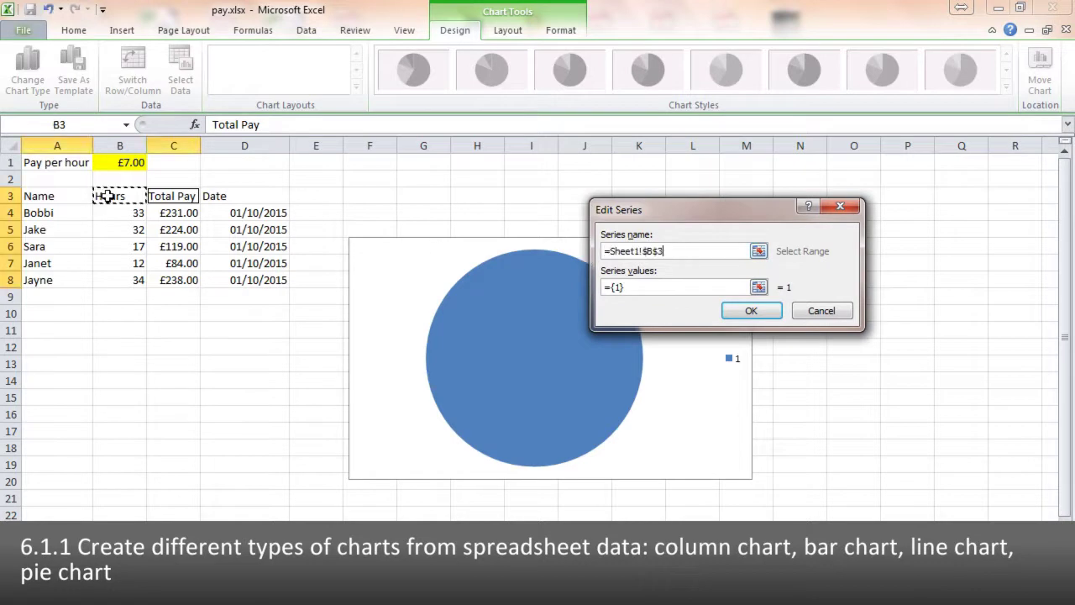
click(638, 287)
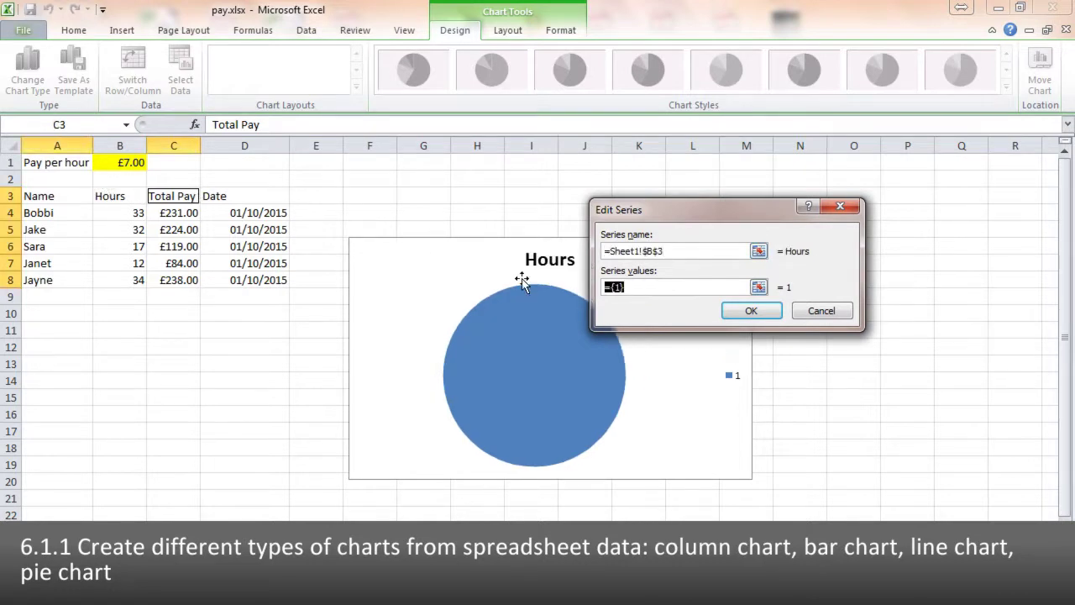
drag(117, 216, 115, 280)
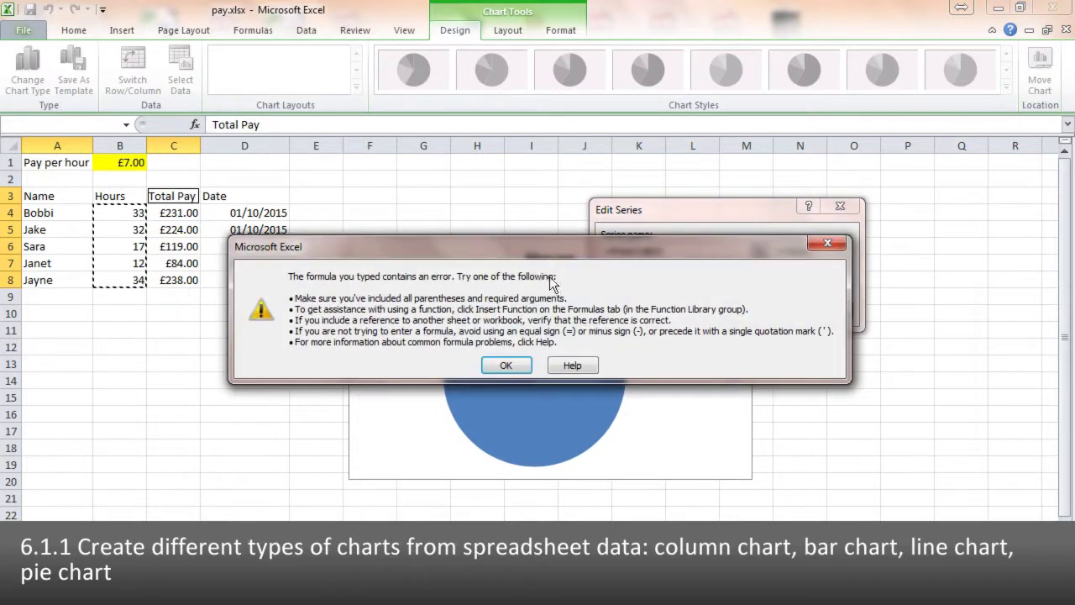
click(514, 368)
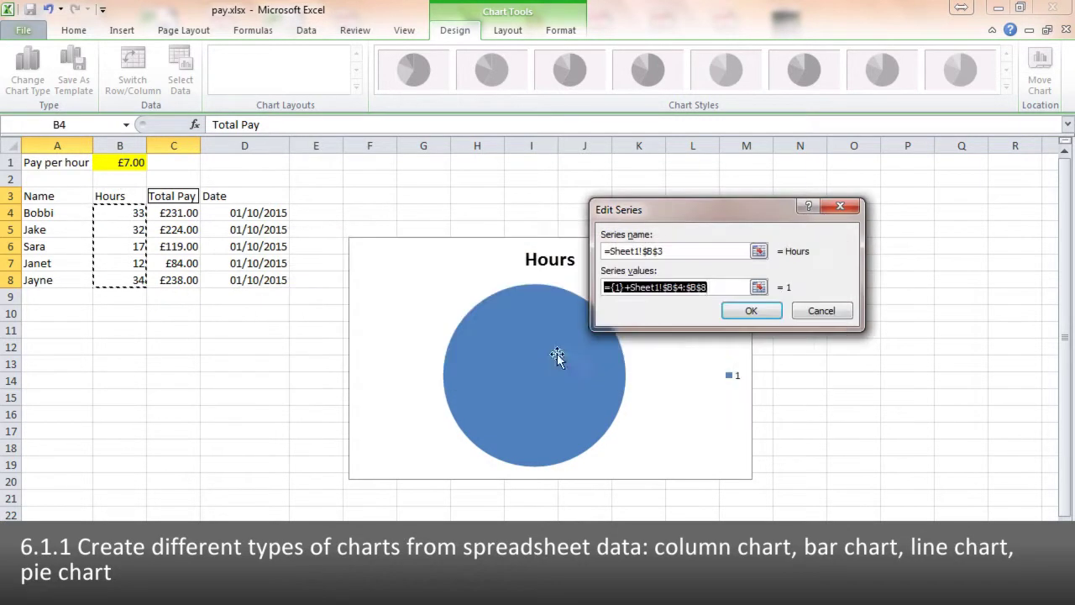
click(625, 287)
drag(624, 287, 611, 287)
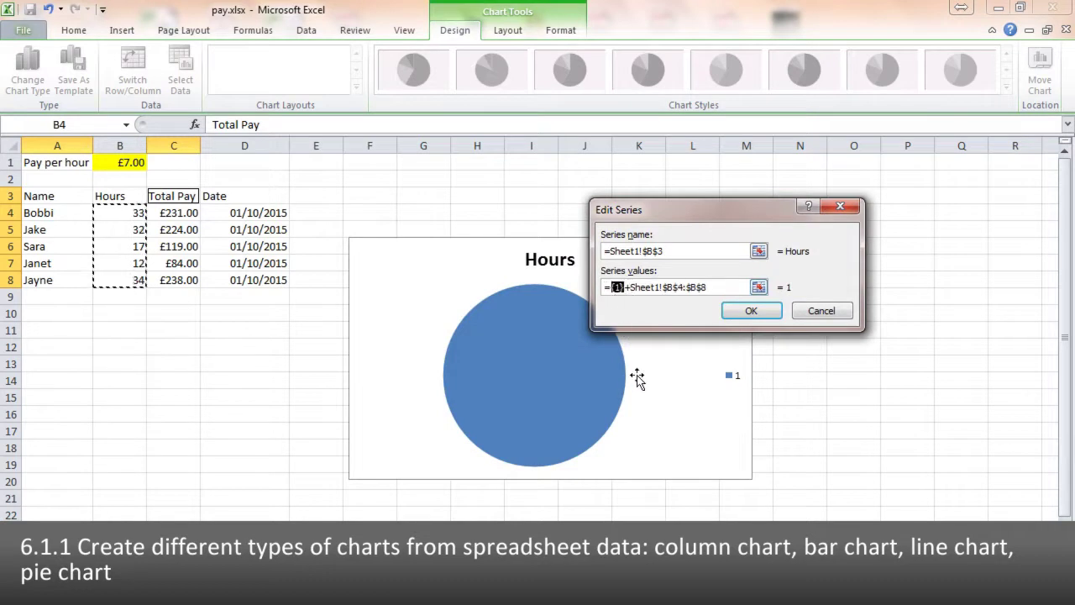
key(Delete)
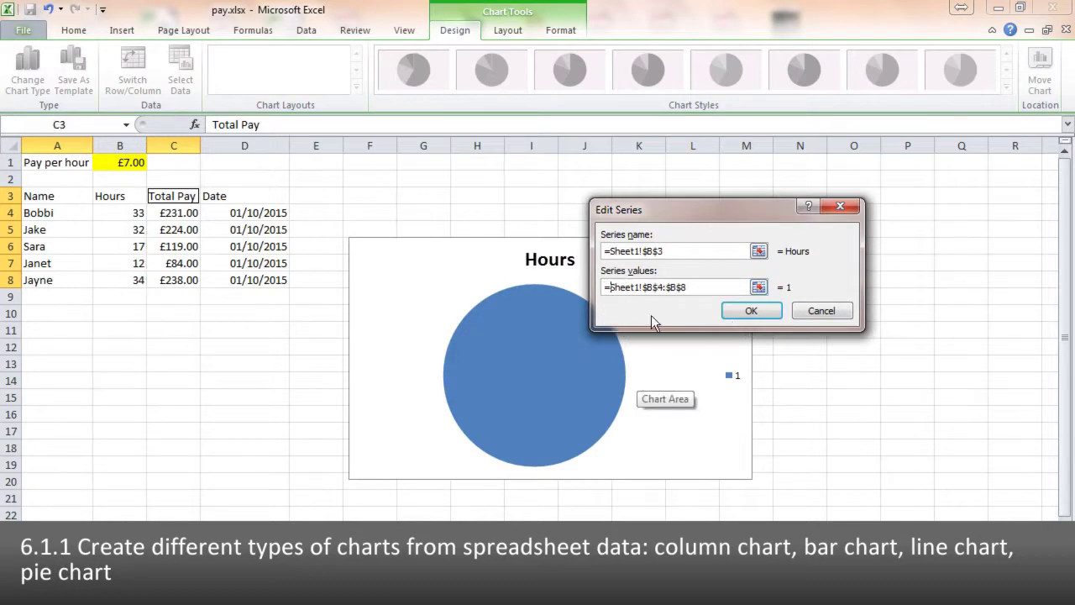
click(751, 310)
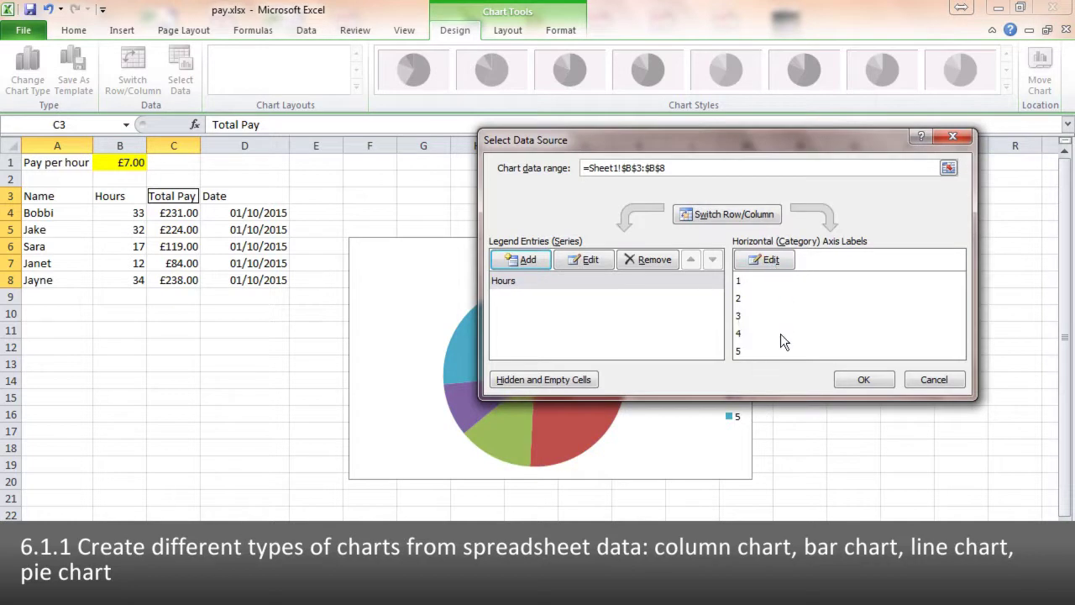
Set the pie chart's category labels to the names in A4:A8 and apply the data source changes
click(765, 259)
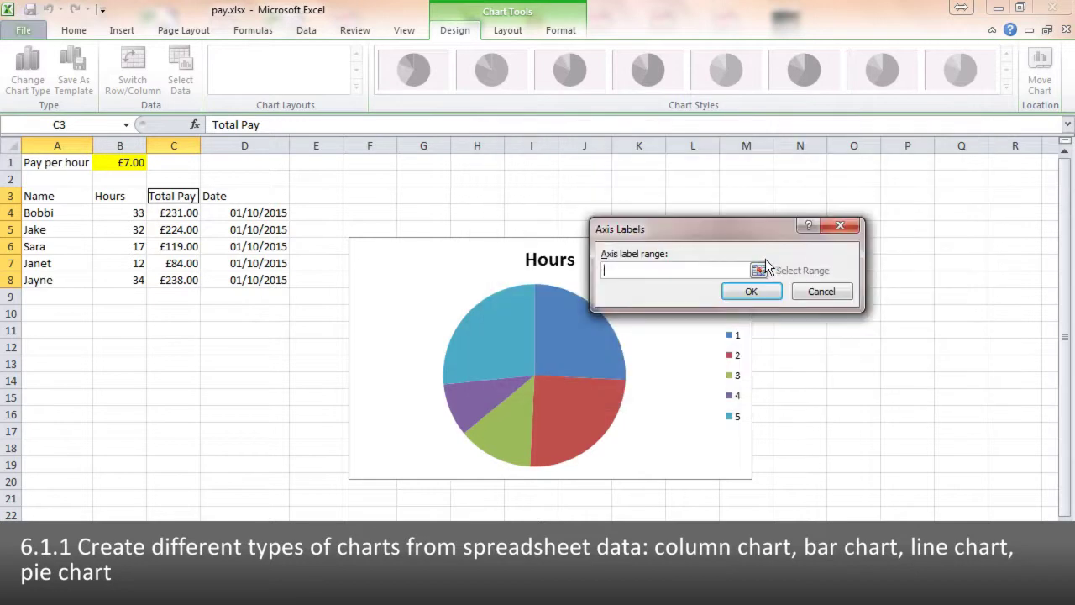
drag(30, 217, 34, 281)
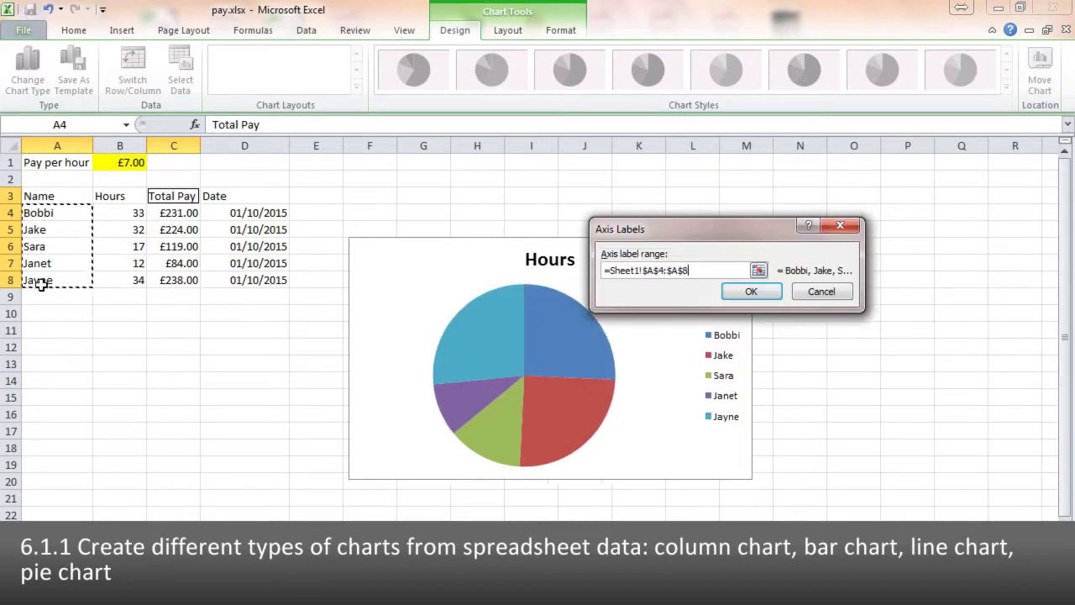
click(773, 298)
click(855, 378)
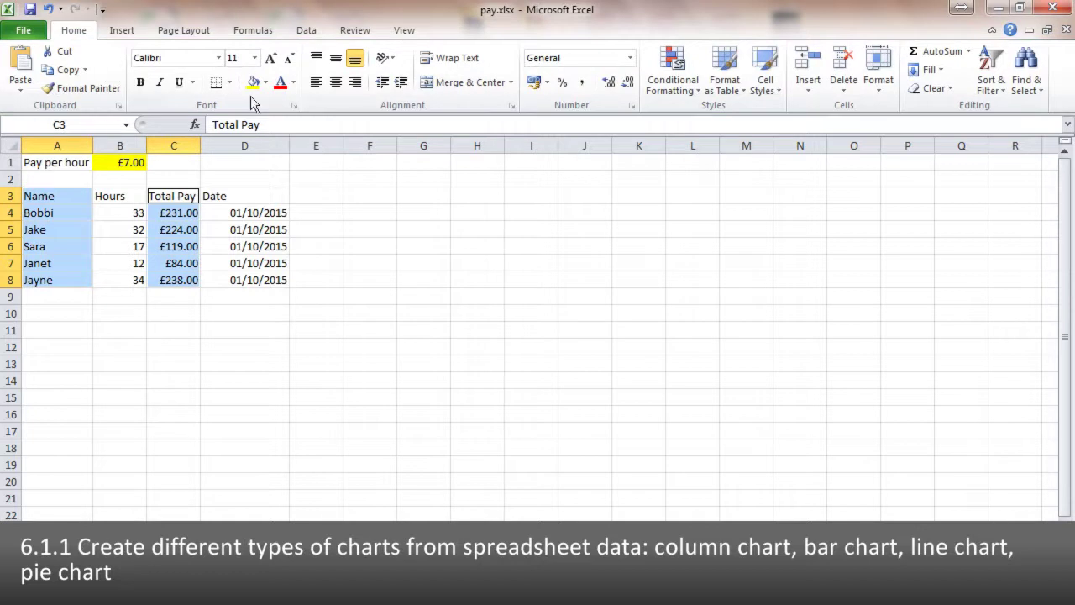
Insert a 2-D clustered column chart from the selected Name and Total Pay columns
click(122, 32)
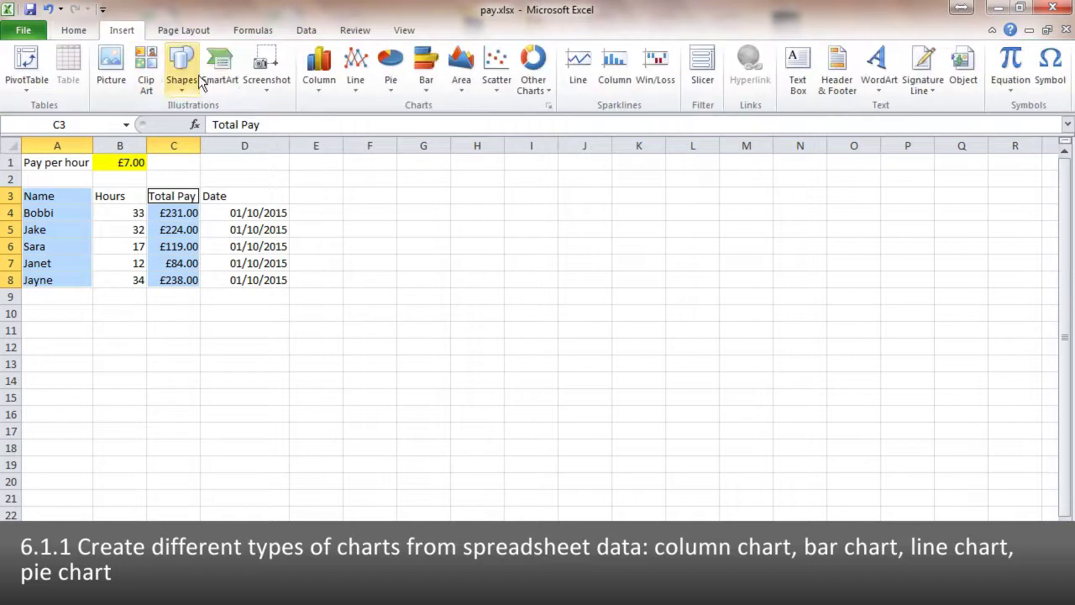
click(320, 85)
click(326, 138)
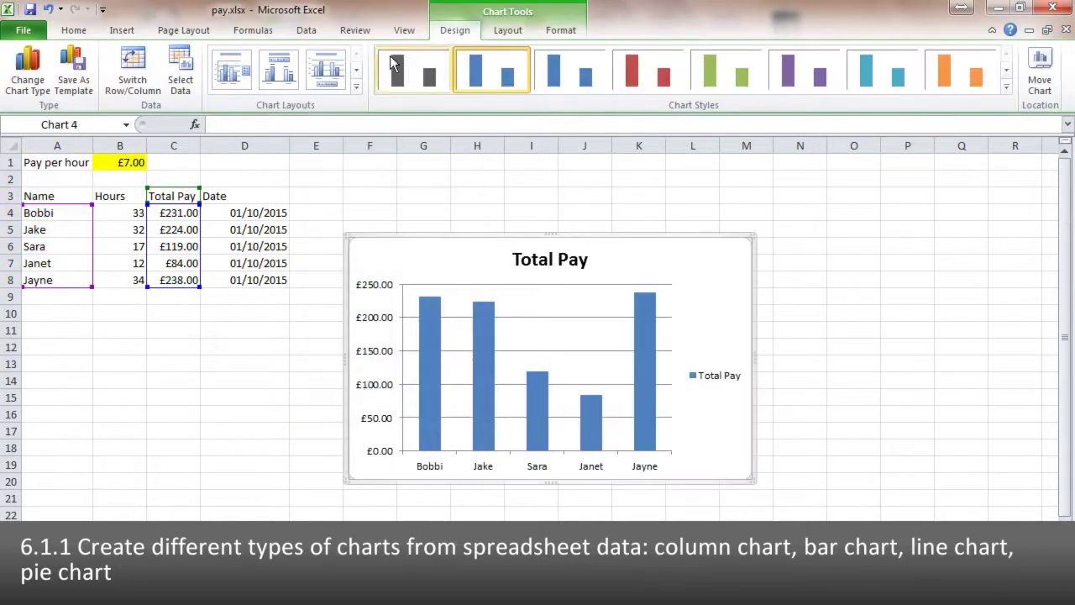
Add a second series to the column chart, named from cell B3 (Hours) with values from B4:B8
click(174, 57)
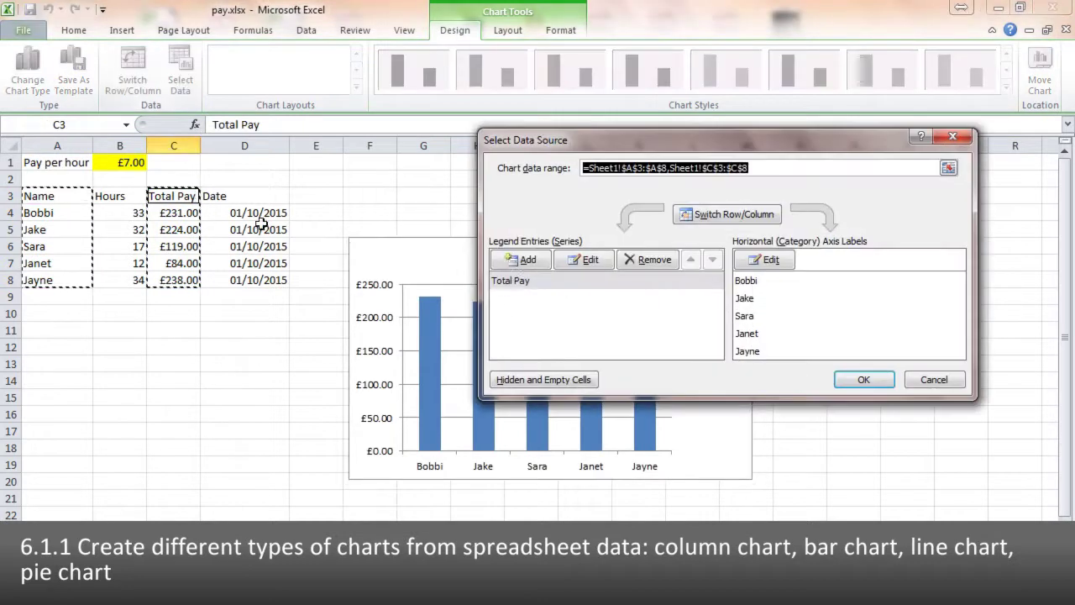
click(513, 280)
click(520, 260)
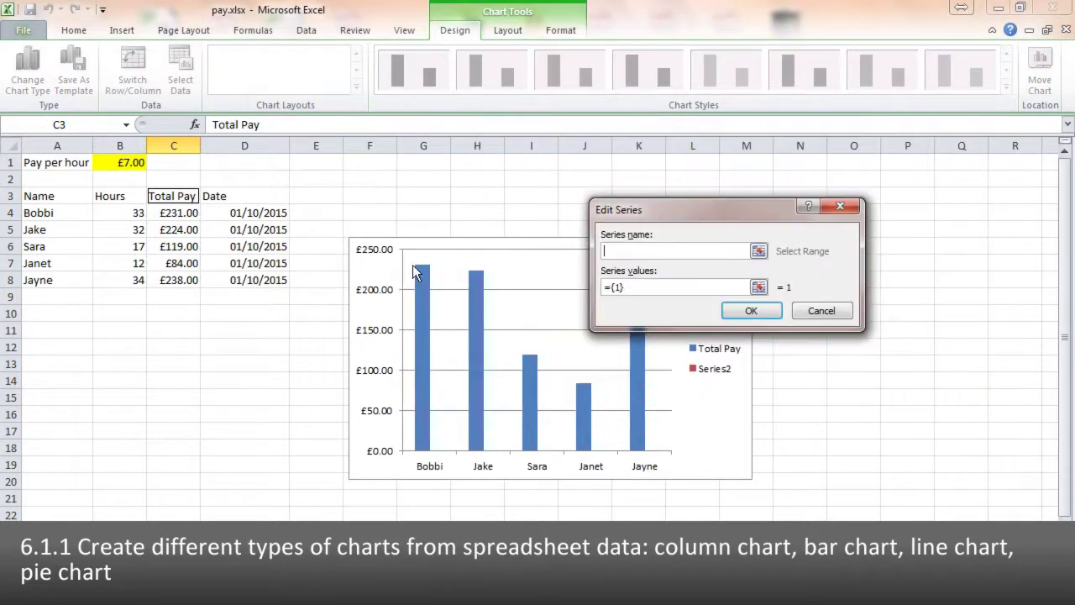
click(109, 197)
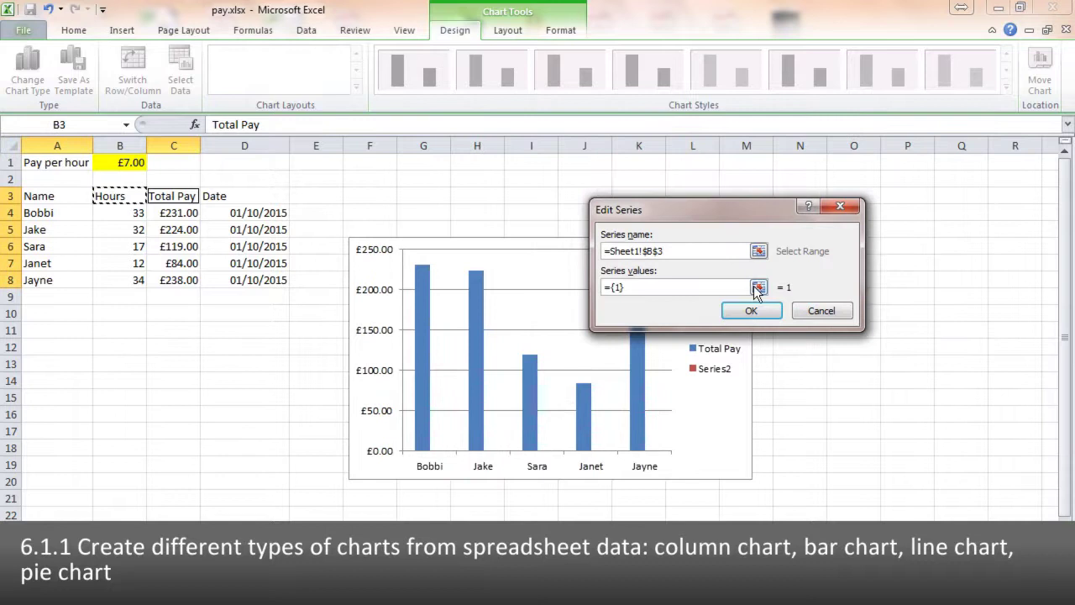
click(758, 288)
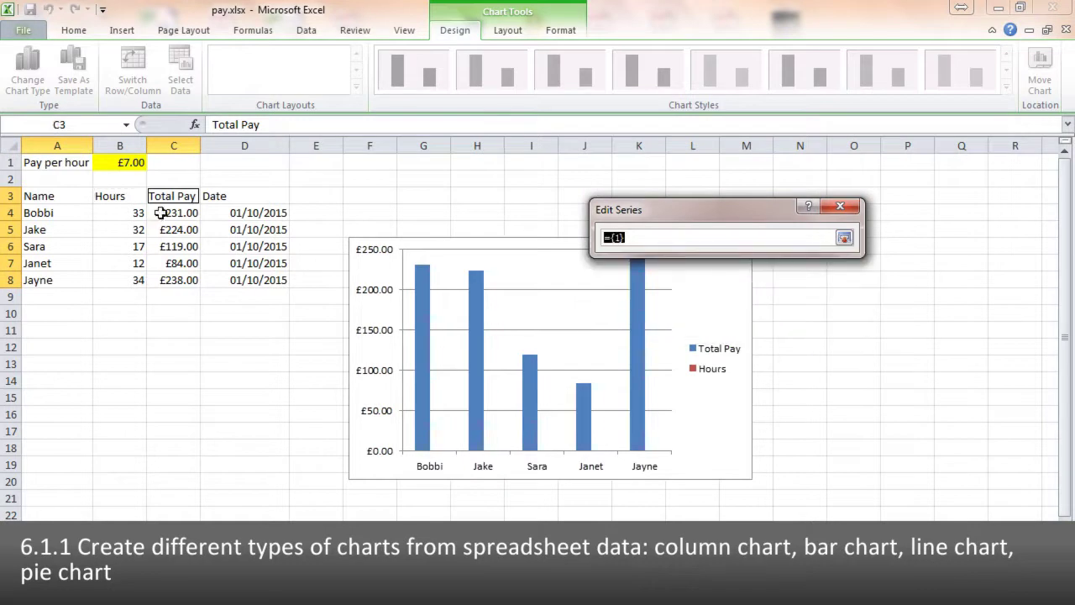
drag(132, 215, 126, 284)
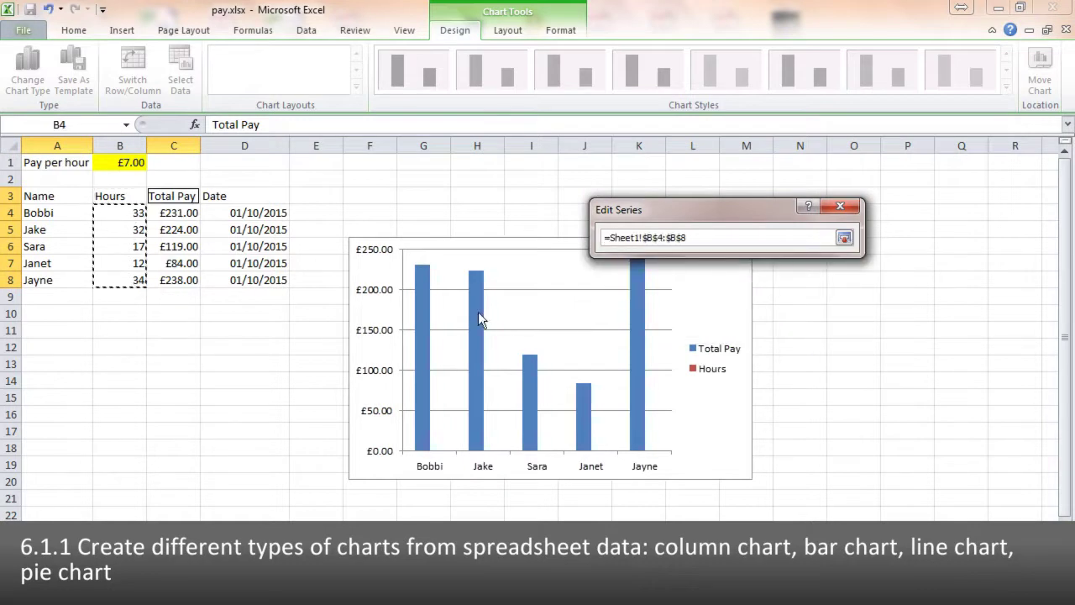
click(751, 311)
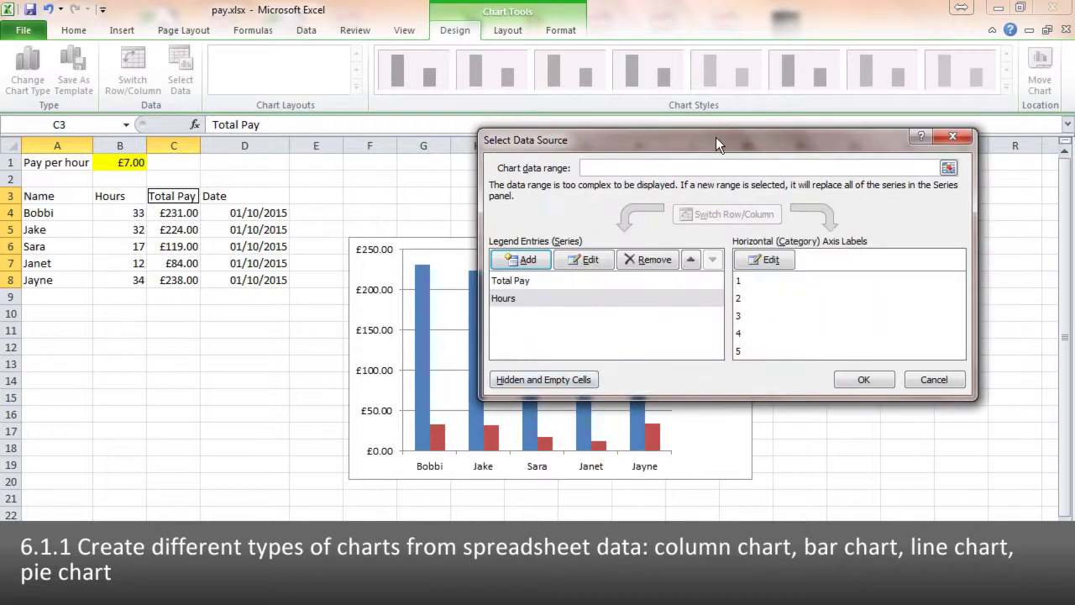
Remove the Total Pay series from the column chart's data source and apply the change
drag(716, 137, 853, 49)
click(646, 194)
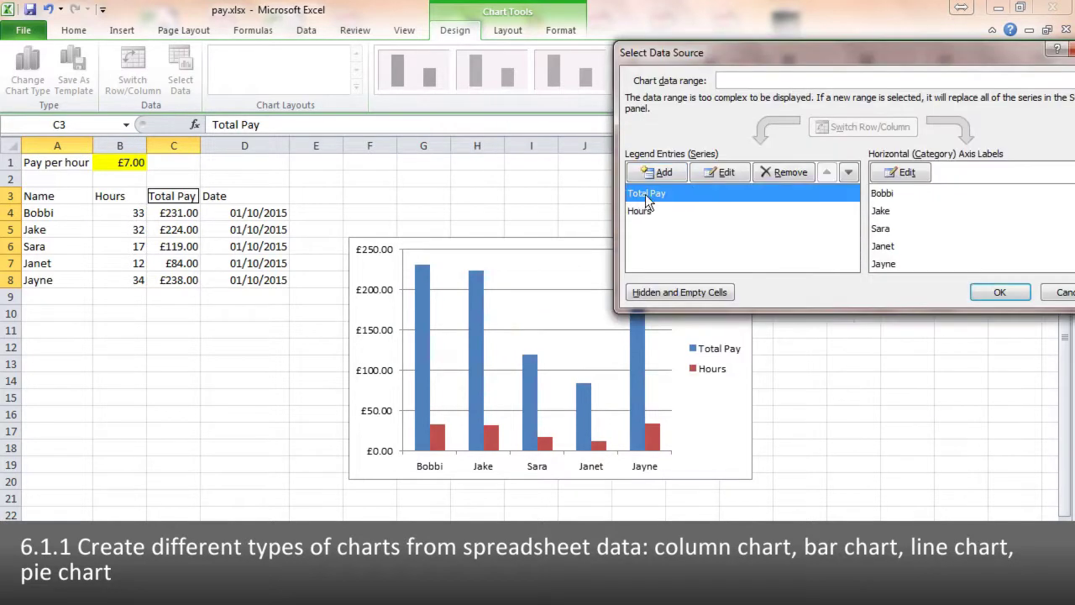
click(775, 173)
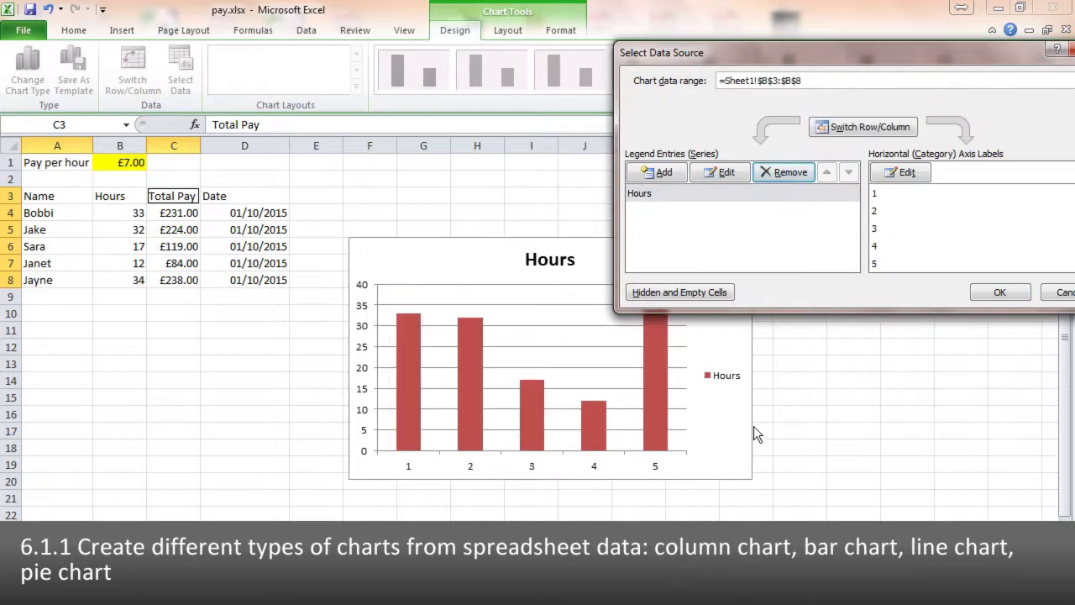
click(1000, 293)
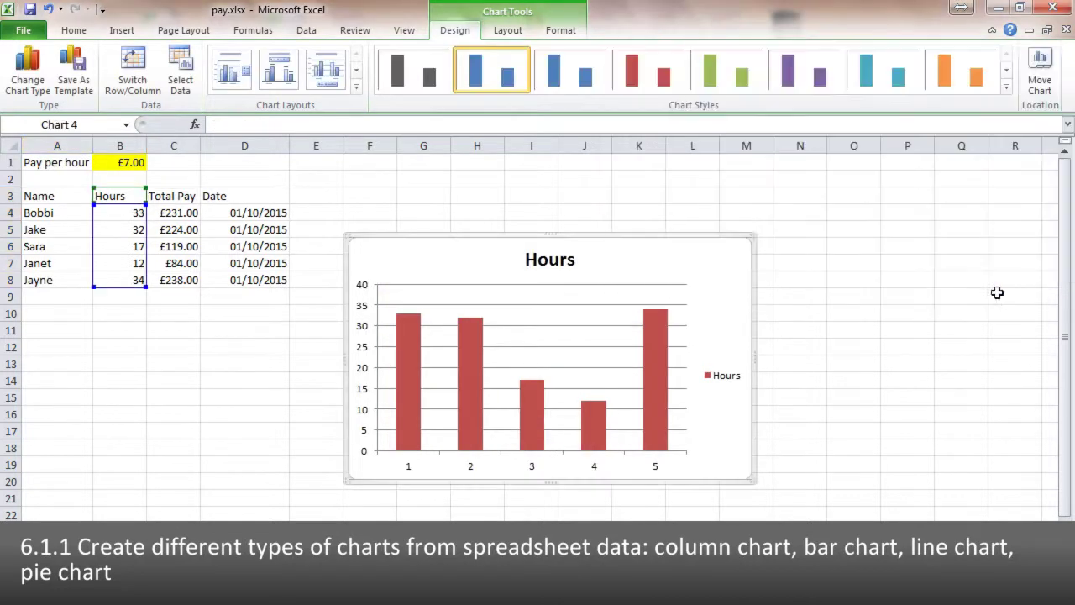
Change the Hours column chart to a 2-D clustered bar chart
click(26, 74)
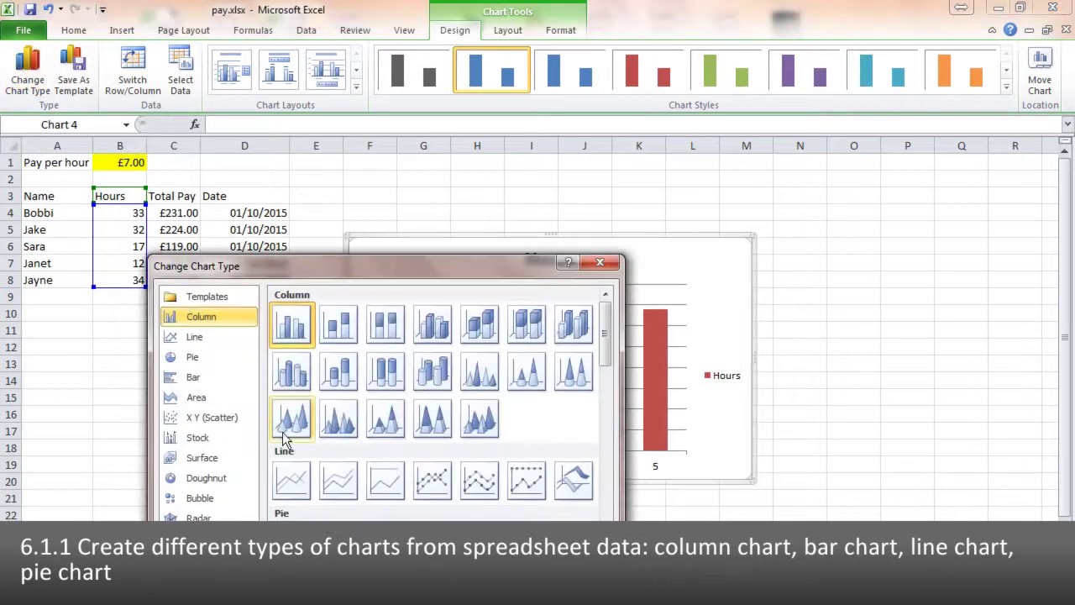
scroll(286, 445, down, 3)
click(292, 464)
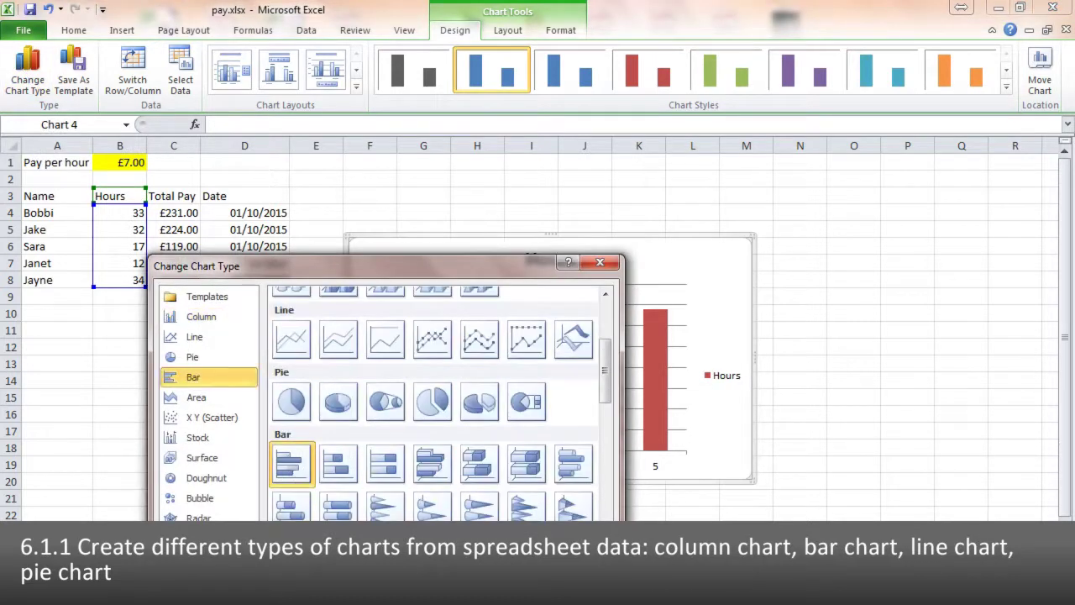
key(Return)
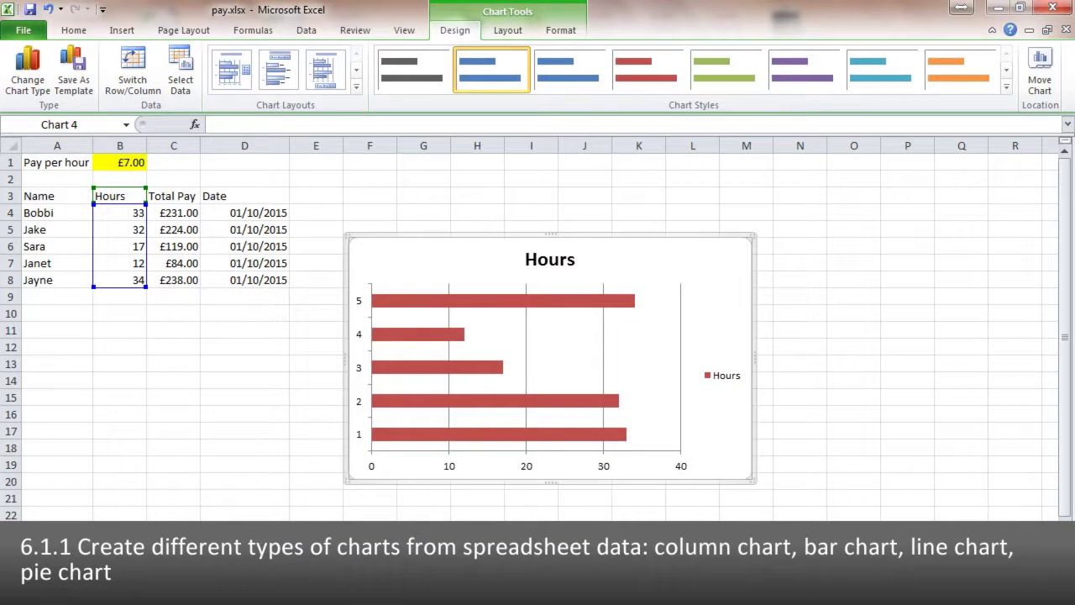